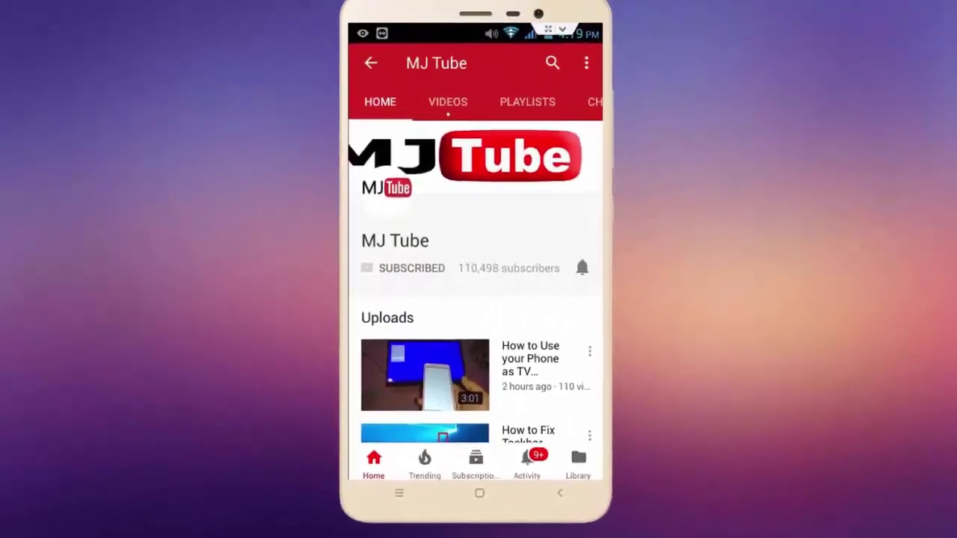
# - Switch the MJ Tube channel bell to all notifications
pyautogui.click(582, 267)
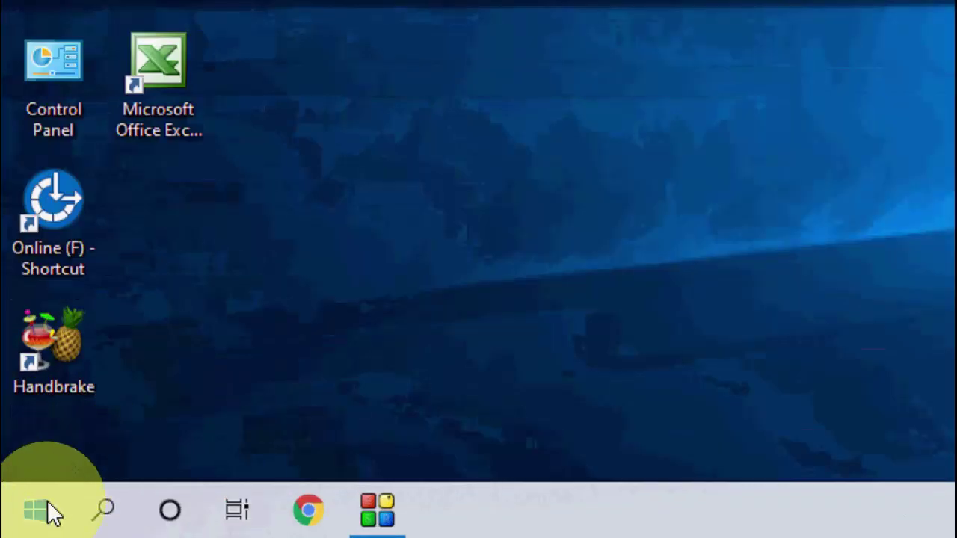
# - Open Windows Settings and go to the Privacy section
pyautogui.click(52, 512)
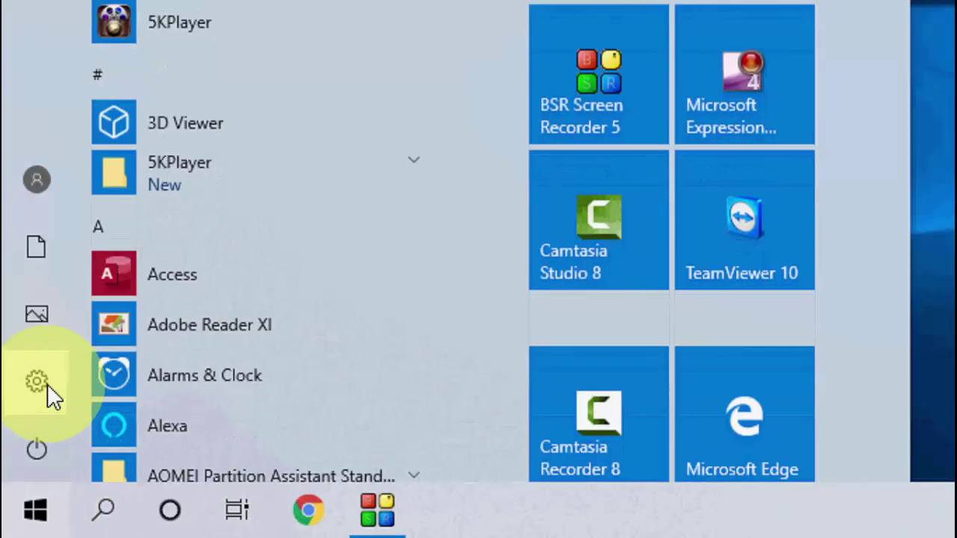
pyautogui.click(44, 383)
pyautogui.click(688, 385)
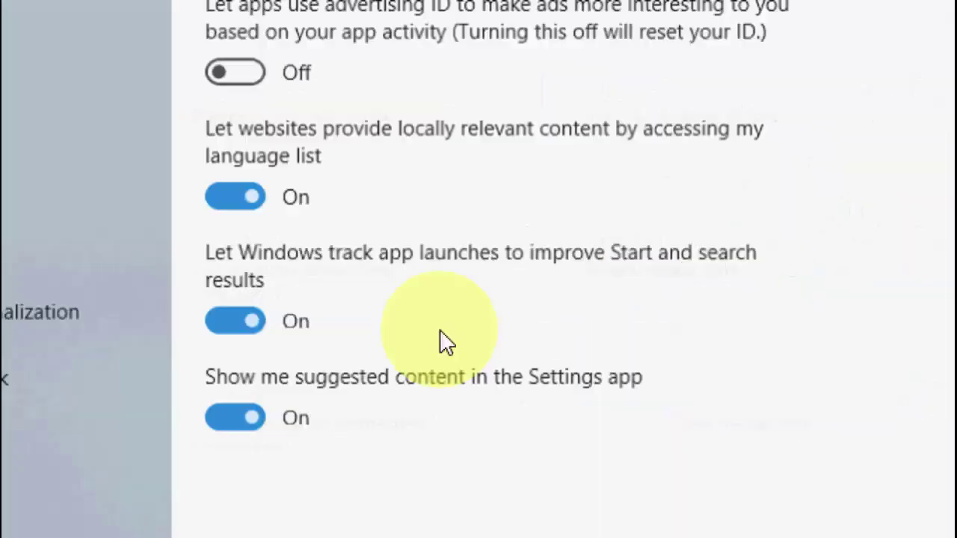
pyautogui.scroll(-5, 151, 327)
pyautogui.scroll(-3, 142, 314)
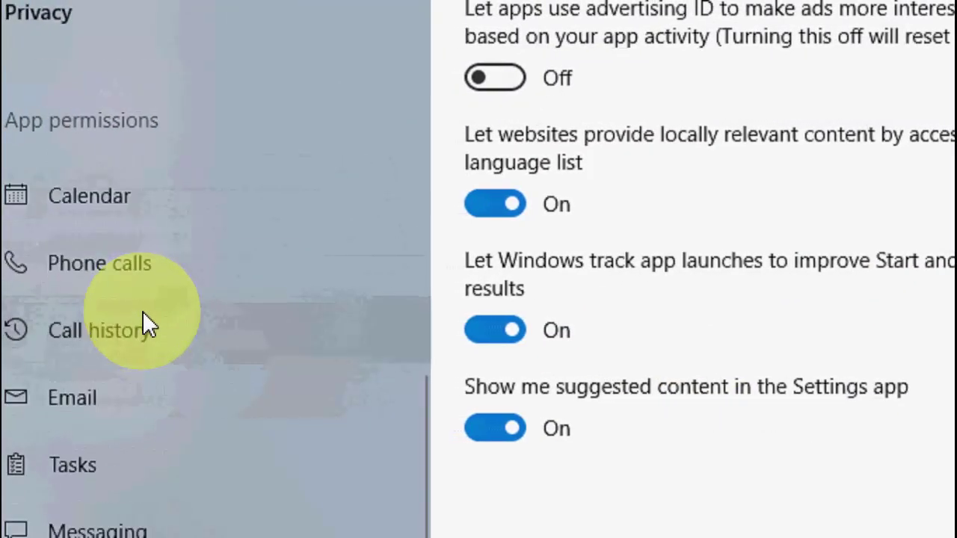
pyautogui.scroll(2, 142, 314)
pyautogui.scroll(2, 142, 314)
pyautogui.scroll(3, 142, 314)
pyautogui.scroll(1, 142, 314)
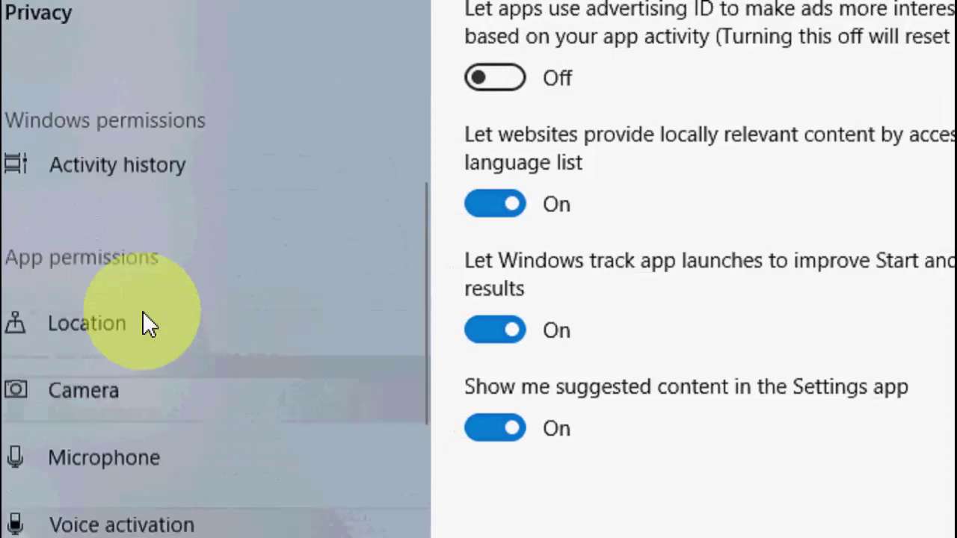
pyautogui.scroll(3, 142, 314)
pyautogui.scroll(-2, 142, 314)
pyautogui.scroll(-2, 144, 312)
# - On the Microphone privacy page, confirm device, app and desktop-app microphone access are all on
pyautogui.click(143, 408)
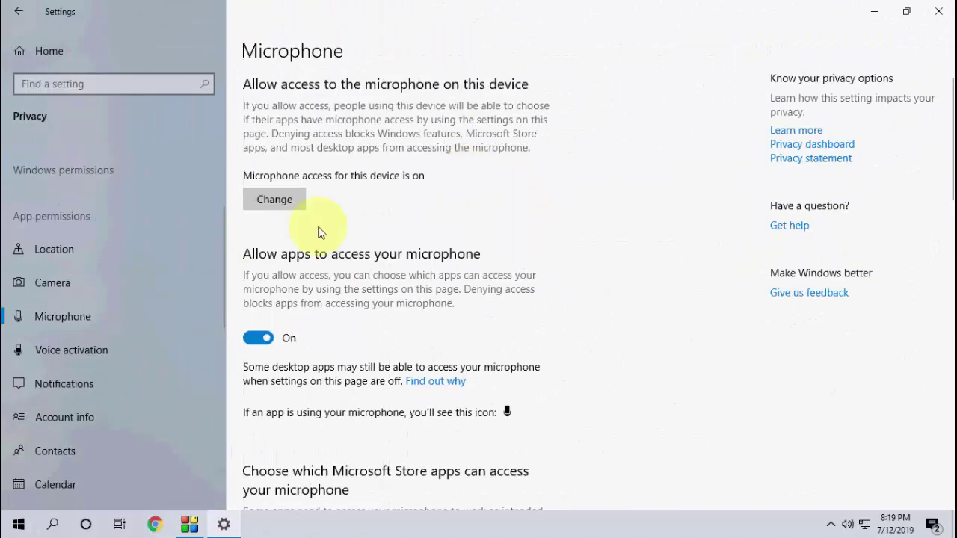
pyautogui.scroll(-3, 359, 243)
pyautogui.scroll(2, 255, 157)
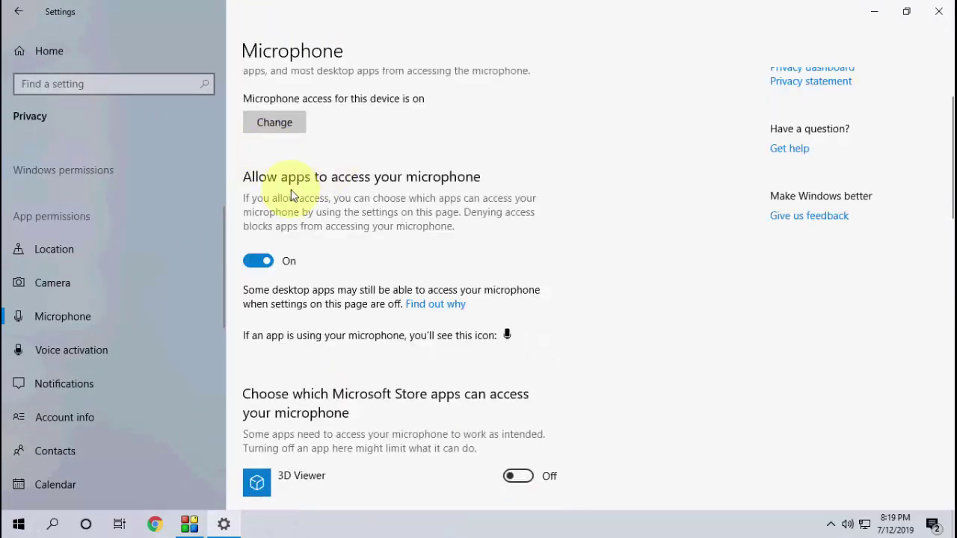
pyautogui.scroll(-2, 297, 202)
pyautogui.scroll(-2, 294, 203)
pyautogui.scroll(-1, 294, 202)
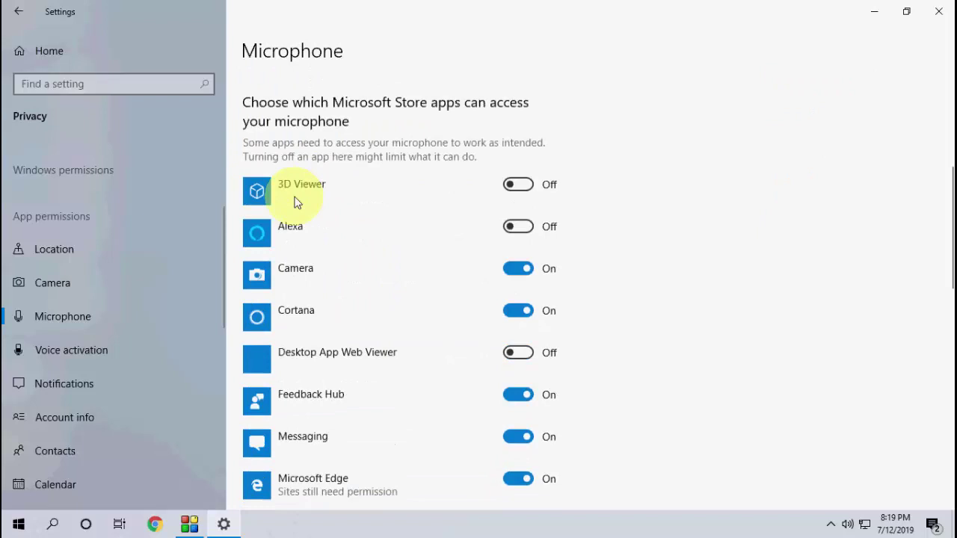
pyautogui.scroll(-2, 355, 217)
pyautogui.scroll(-2, 355, 216)
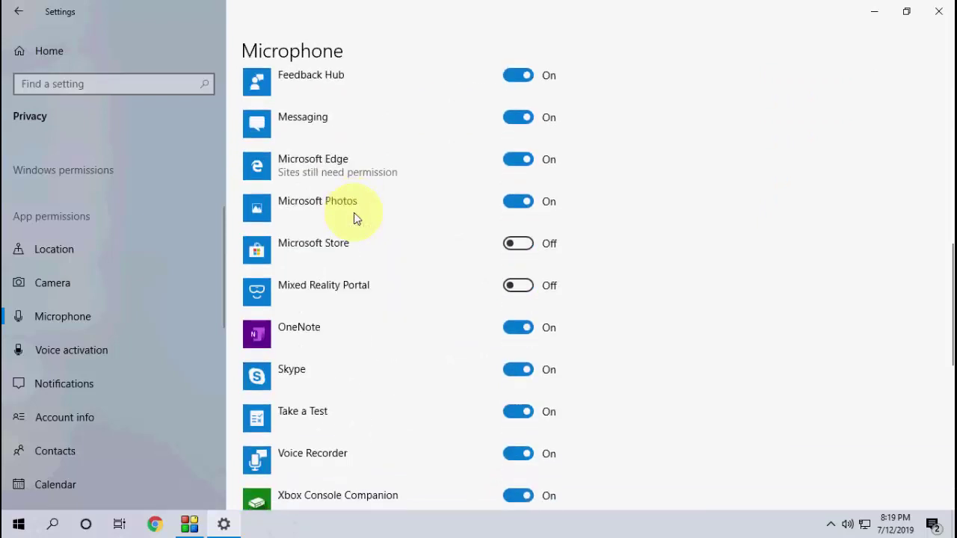
pyautogui.scroll(-2, 356, 217)
pyautogui.scroll(-2, 355, 217)
pyautogui.scroll(-3, 355, 217)
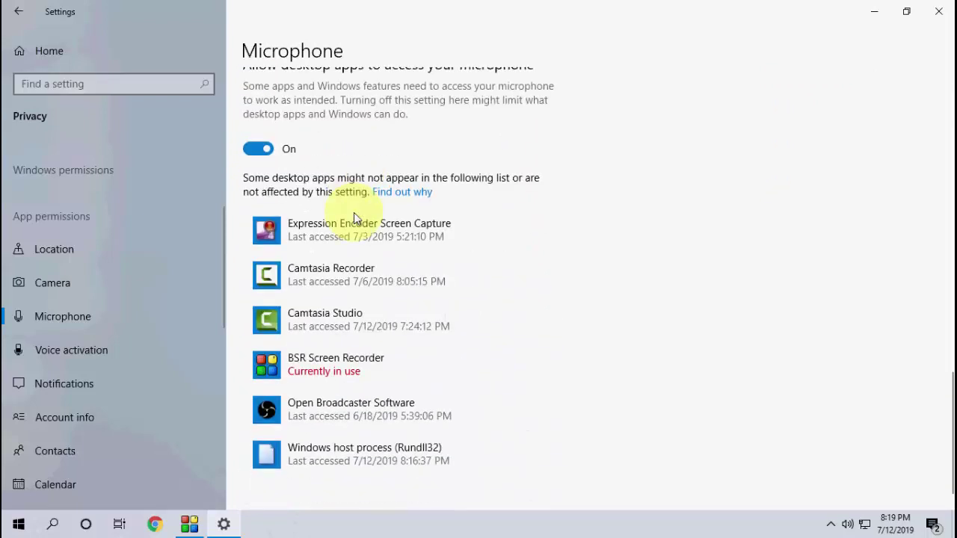
pyautogui.scroll(2, 355, 216)
pyautogui.scroll(1, 353, 212)
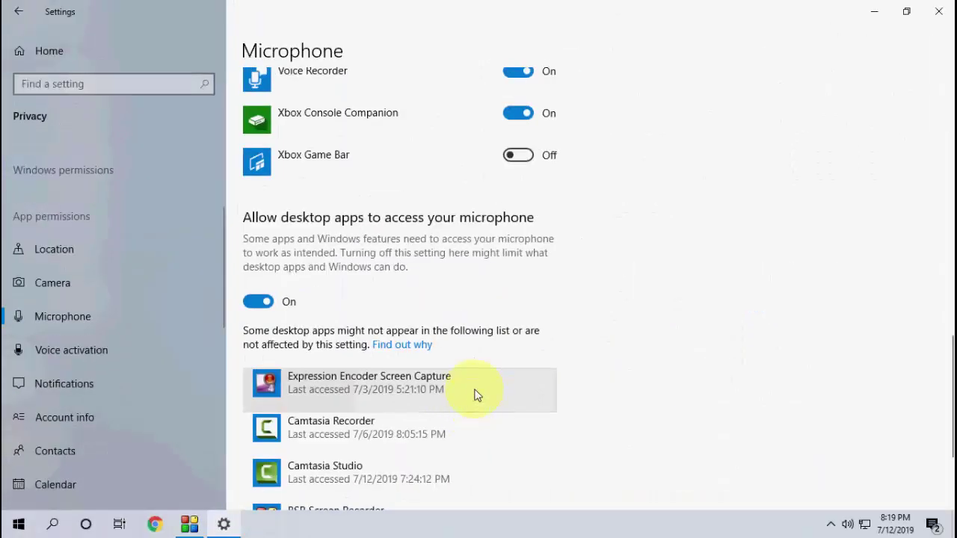
pyautogui.scroll(3, 471, 385)
pyautogui.scroll(5, 470, 388)
pyautogui.scroll(6, 433, 352)
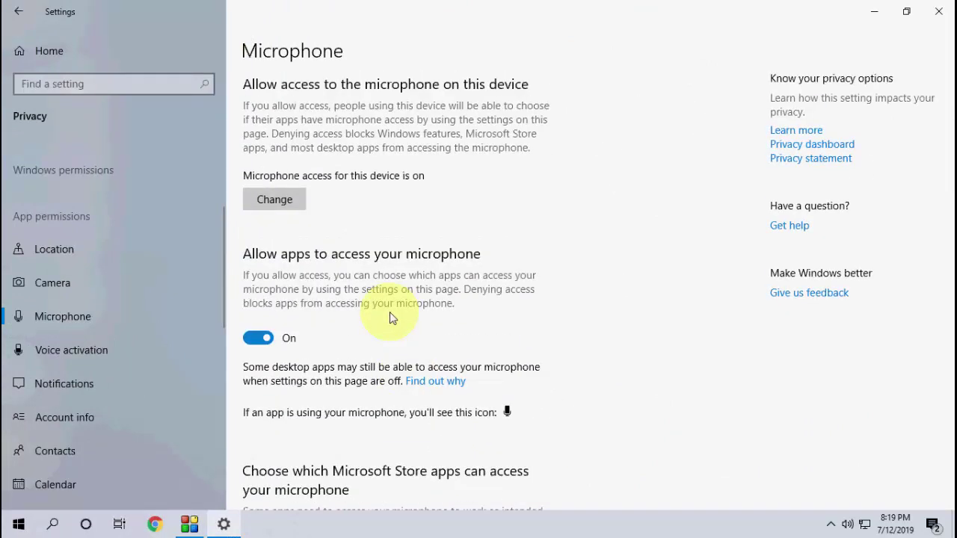
# - Restart Settings and go to System > Sound
pyautogui.click(940, 12)
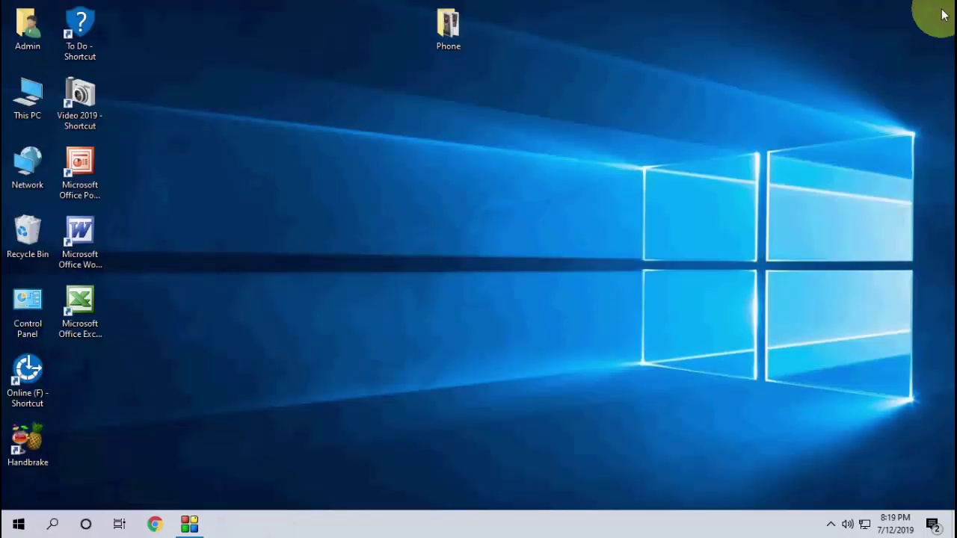
pyautogui.click(20, 523)
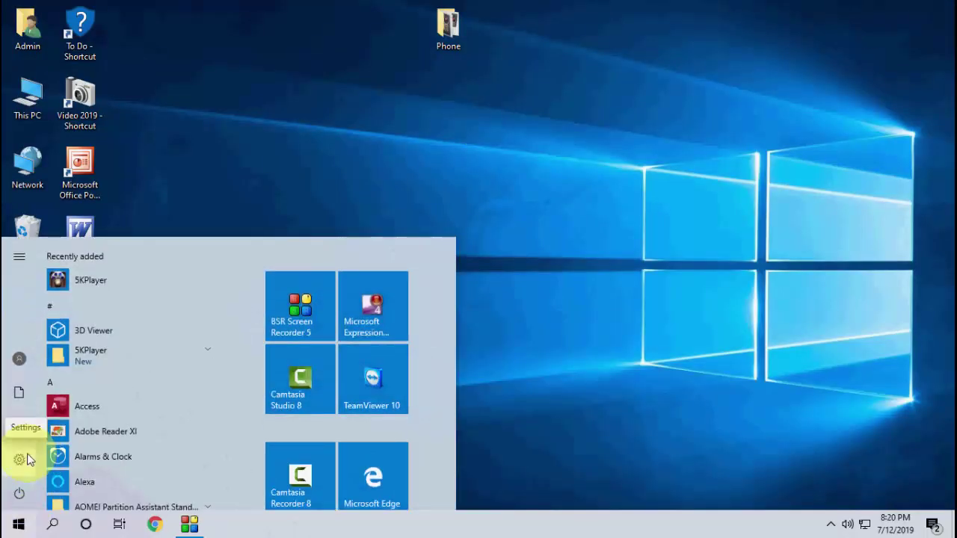
pyautogui.click(28, 459)
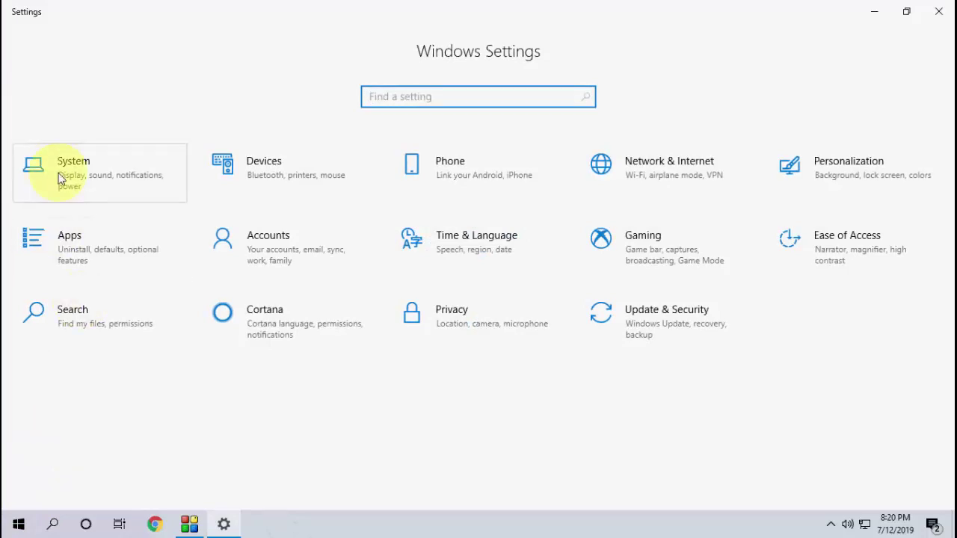
pyautogui.click(61, 172)
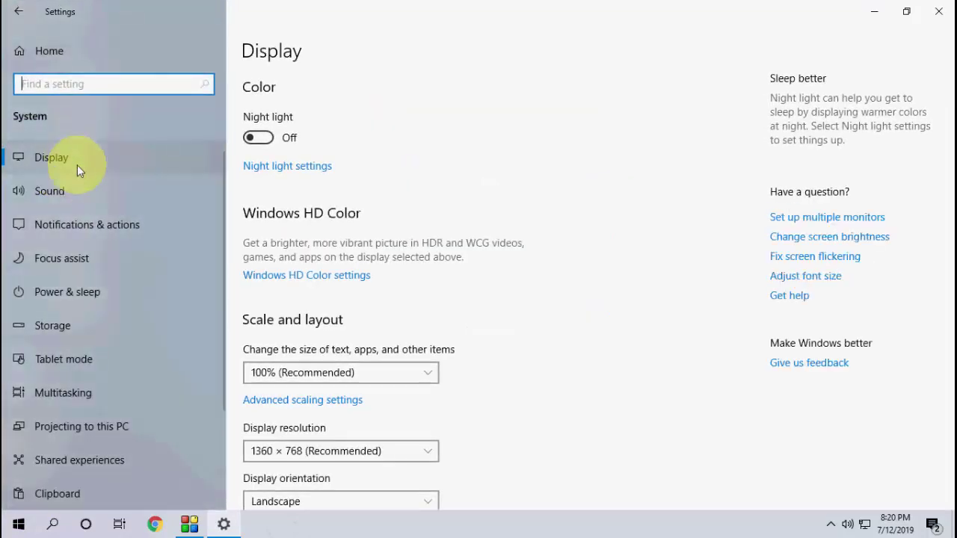
pyautogui.click(67, 198)
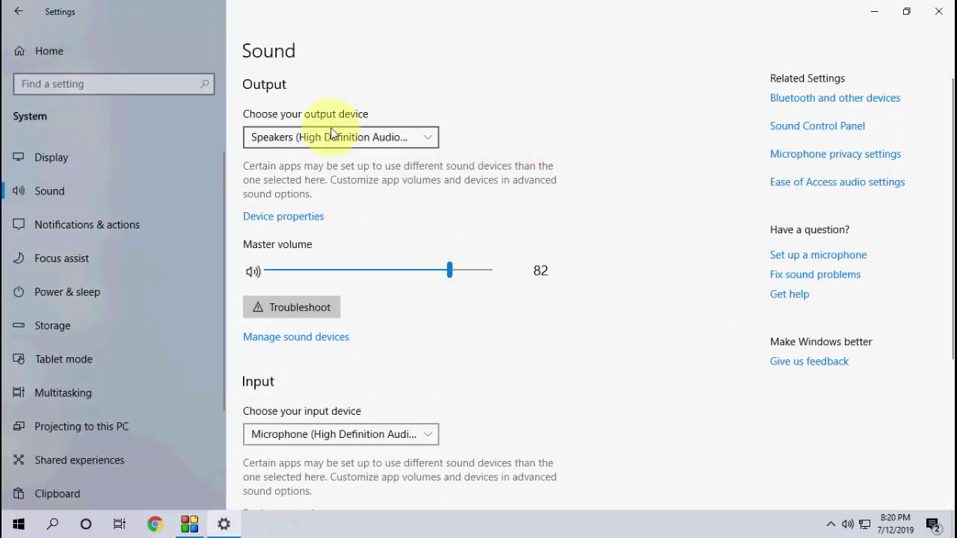
# - Keep Microphone (High Definition Audio Device) selected as the input device
pyautogui.scroll(-2, 463, 211)
pyautogui.scroll(-2, 464, 211)
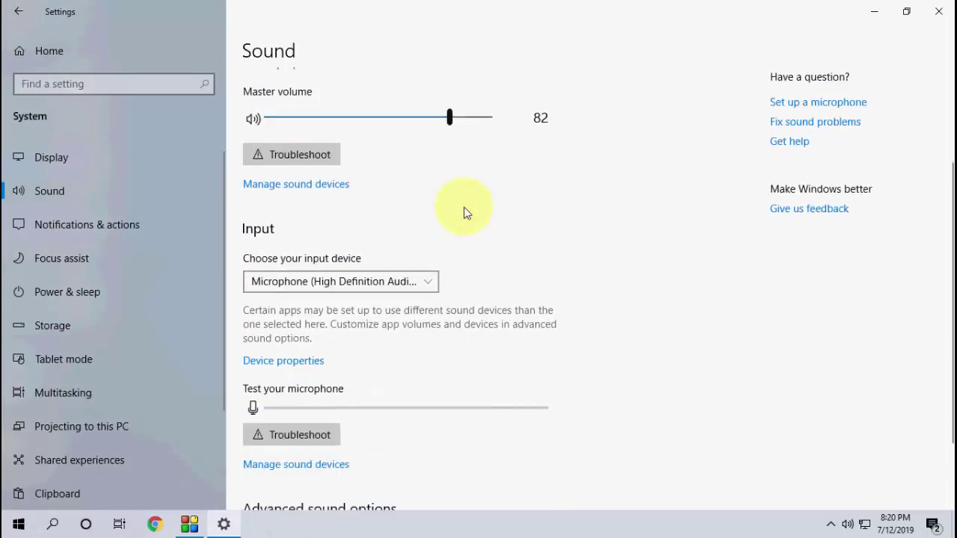
pyautogui.scroll(-2, 374, 195)
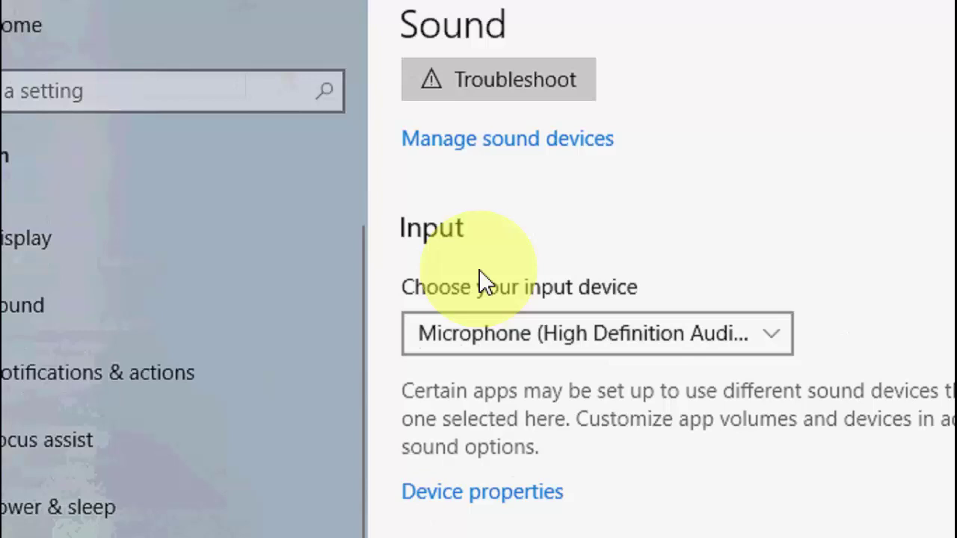
pyautogui.click(288, 203)
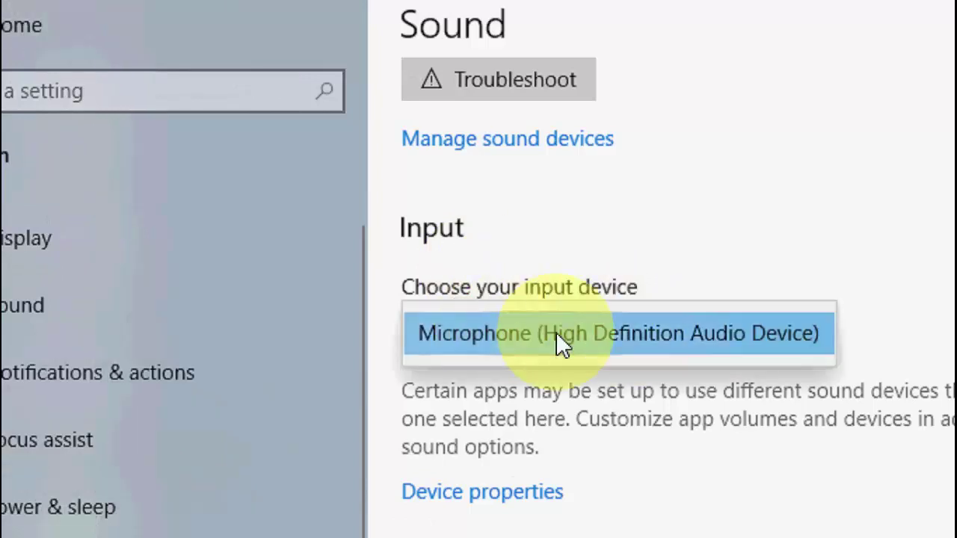
pyautogui.click(521, 333)
pyautogui.scroll(-1, 582, 370)
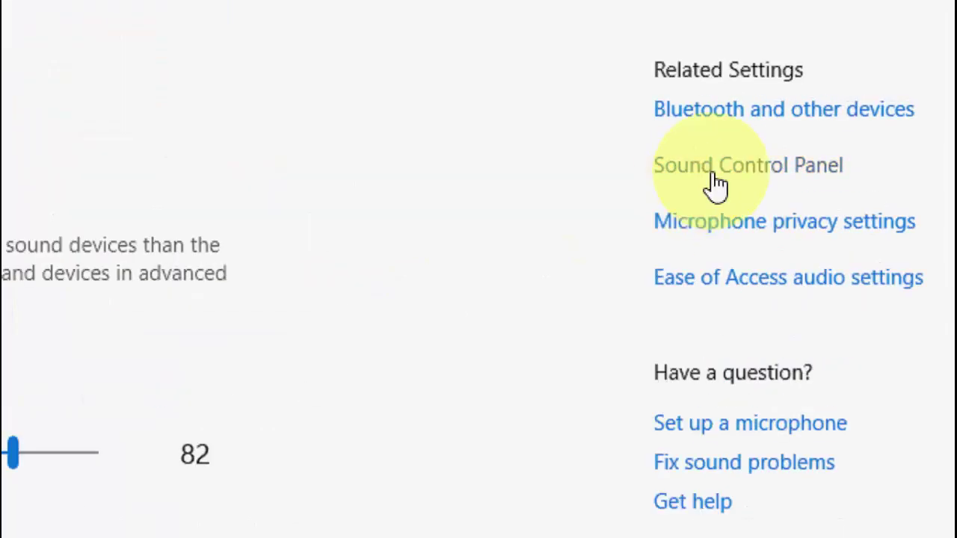
# - In the classic Sound Control Panel's Recording tab, select the High Definition Audio microphone and show its options
pyautogui.click(715, 184)
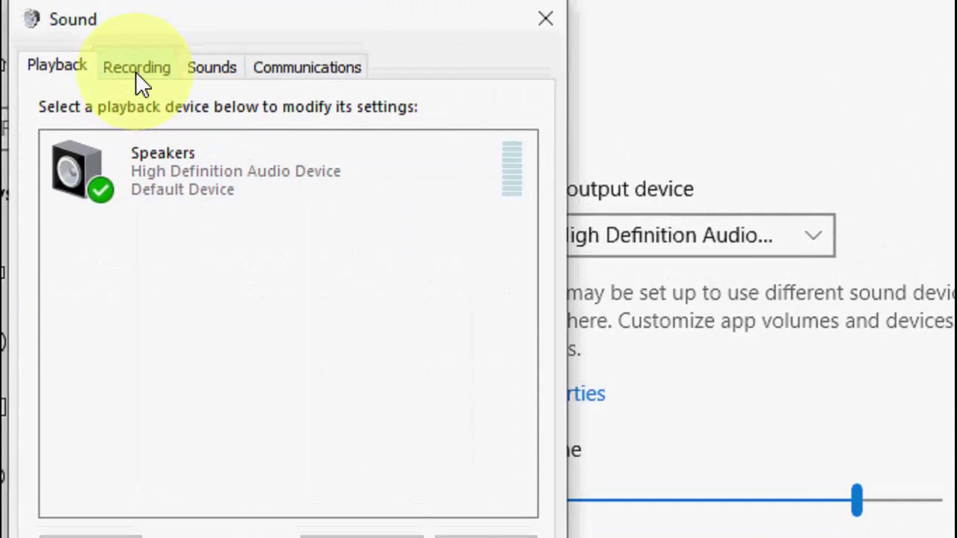
pyautogui.click(144, 97)
pyautogui.click(201, 188)
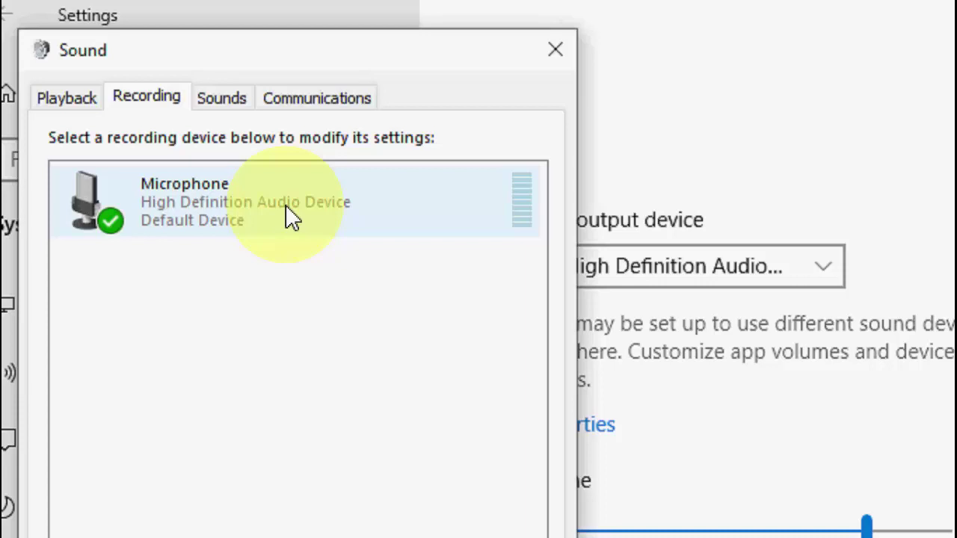
pyautogui.rightClick(207, 203)
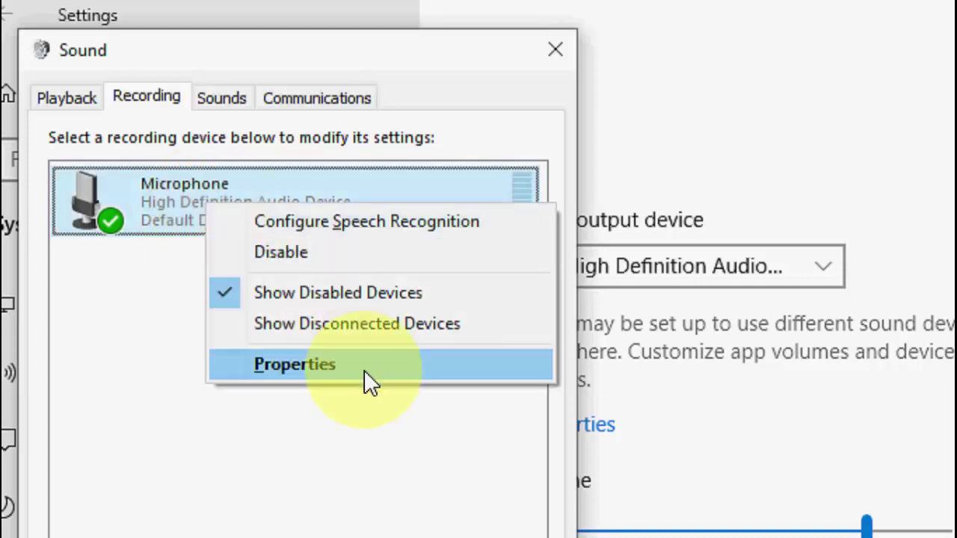
# - In Microphone Properties, enable Listen to this device and raise the level to 99
pyautogui.click(370, 383)
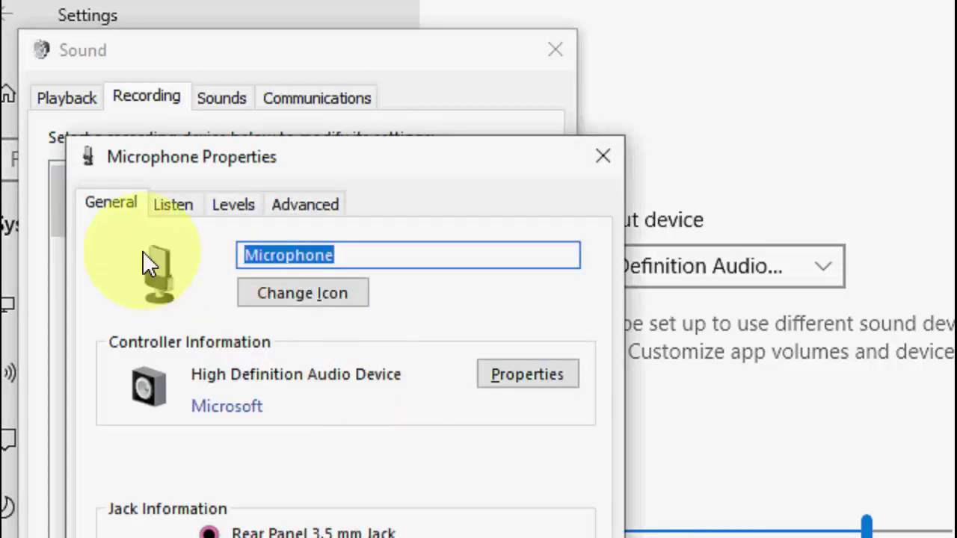
pyautogui.click(173, 206)
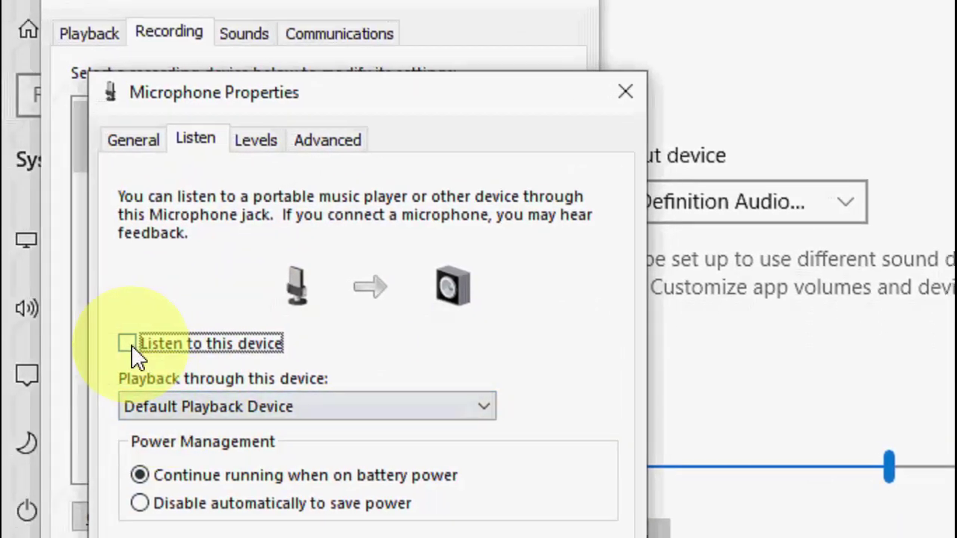
pyautogui.click(157, 347)
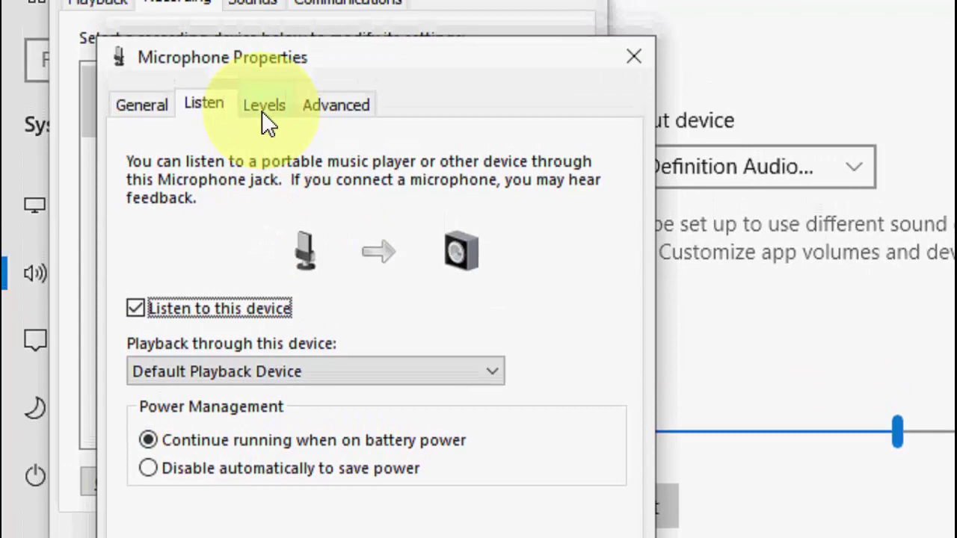
pyautogui.click(264, 94)
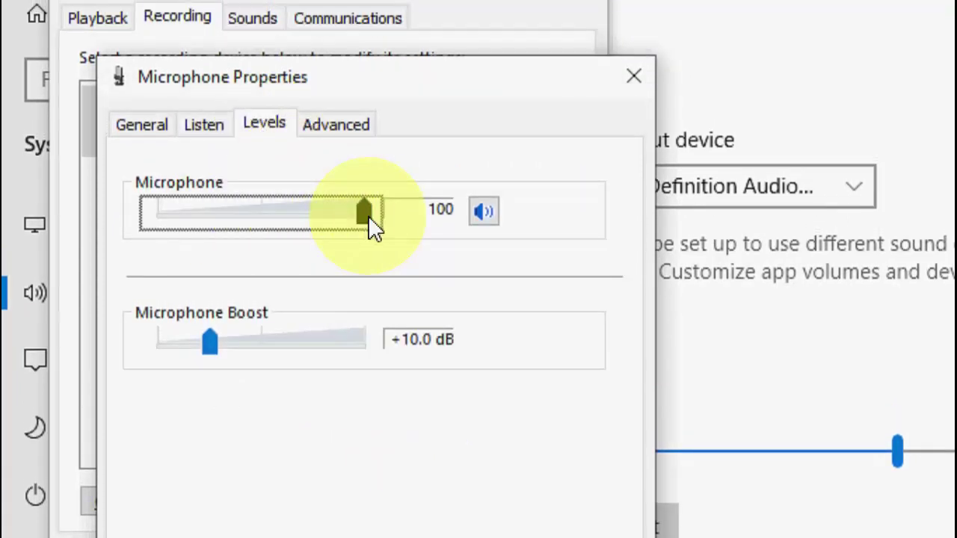
pyautogui.moveTo(367, 216)
pyautogui.mouseDown()
pyautogui.moveTo(336, 231)
pyautogui.moveTo(383, 251)
pyautogui.moveTo(354, 246)
pyautogui.moveTo(372, 252)
pyautogui.mouseUp()
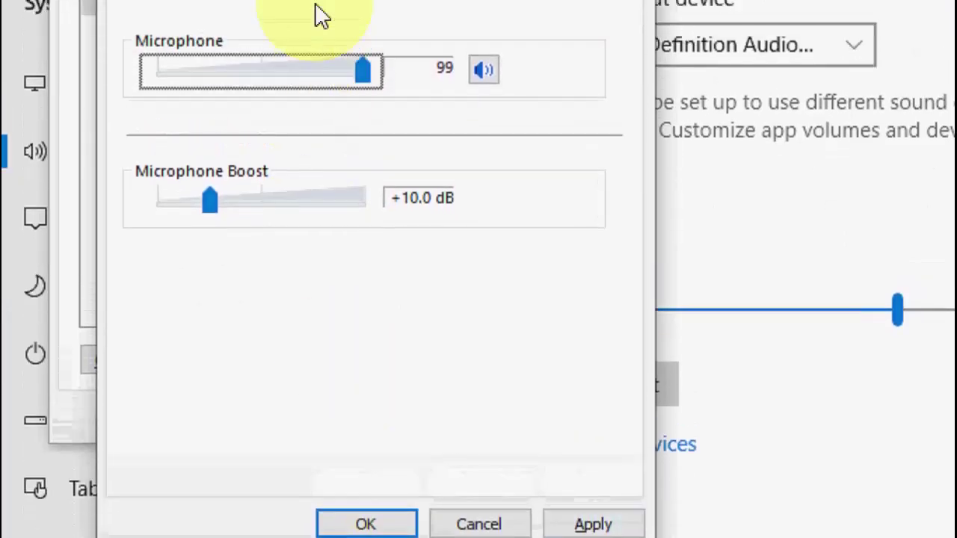
pyautogui.click(318, 56)
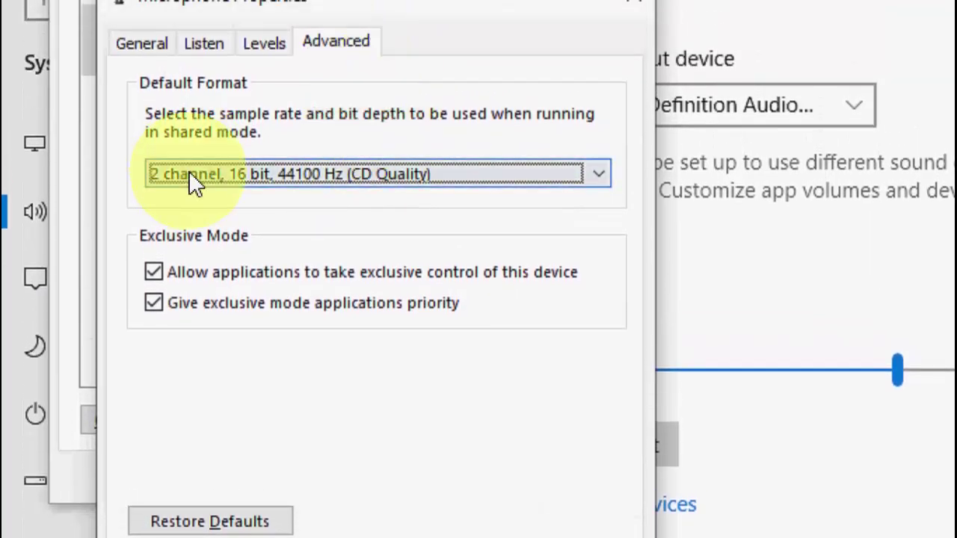
# - Set the microphone's default format to 2 channel, 24 bit, 48000 Hz (Studio Quality) and close the dialogs
pyautogui.click(265, 173)
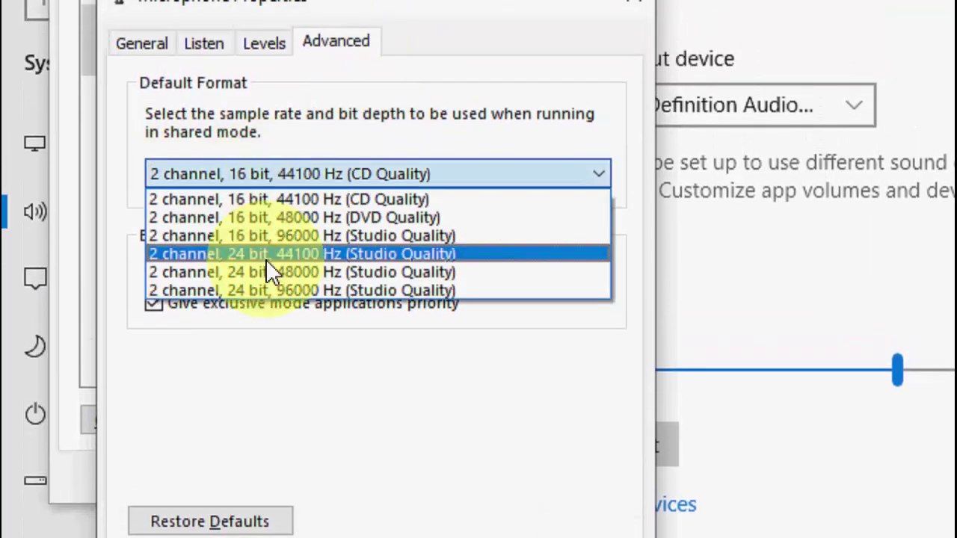
pyautogui.click(252, 223)
pyautogui.click(271, 180)
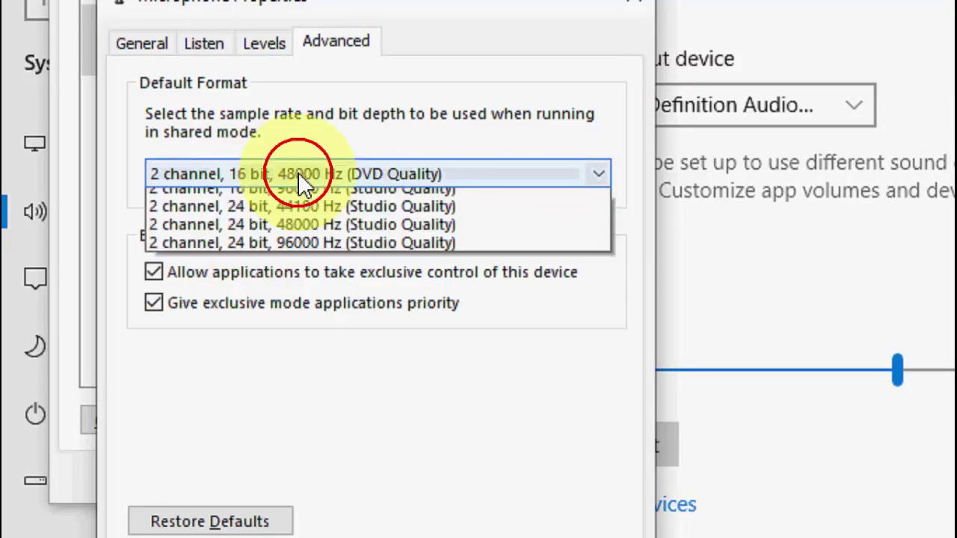
pyautogui.click(297, 249)
pyautogui.click(305, 174)
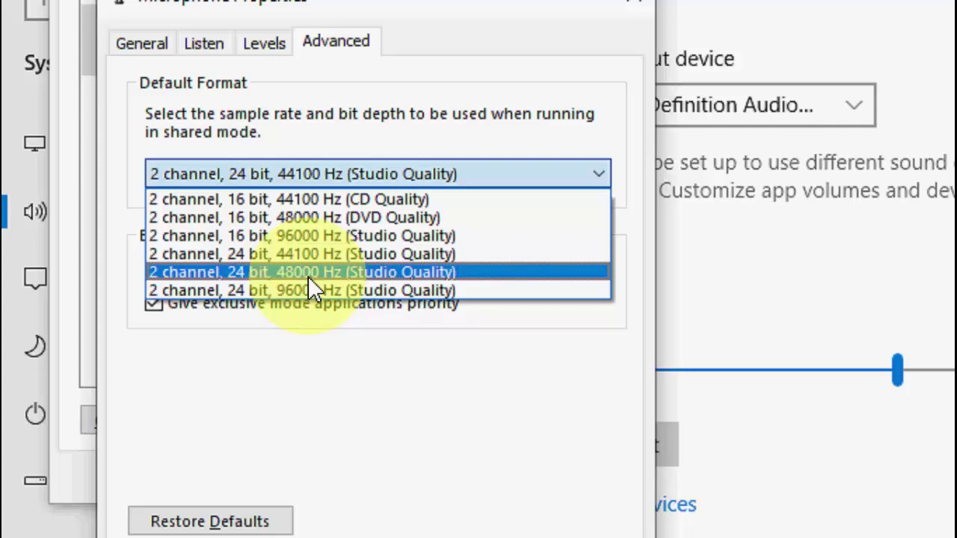
pyautogui.click(308, 272)
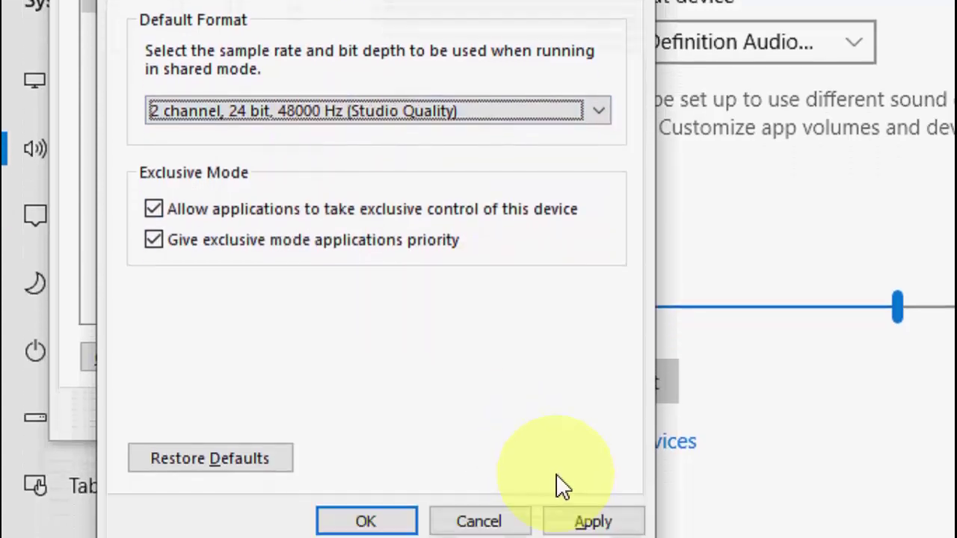
pyautogui.press('Return')
pyautogui.click(463, 395)
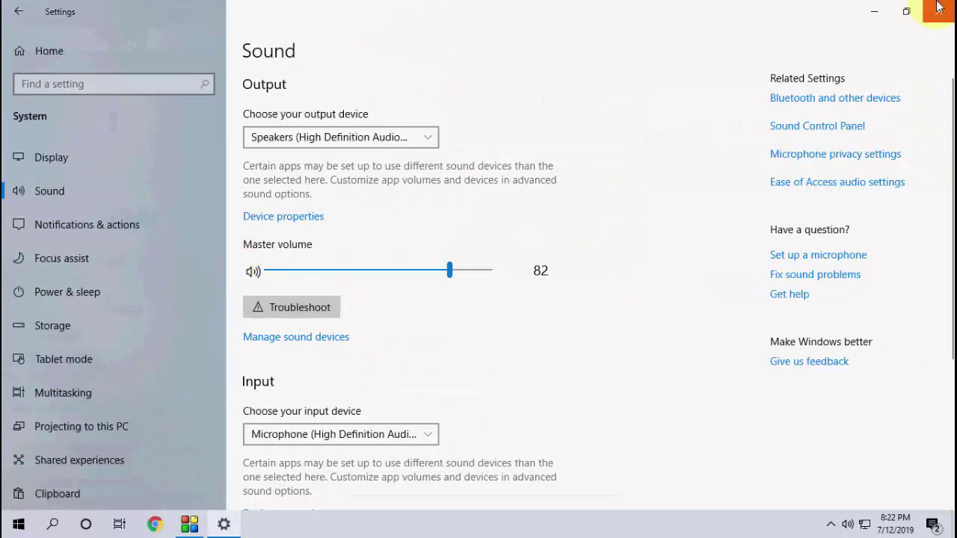
# - Open Device Manager via This PC > Manage and expand Sound, video and game controllers to the first High Definition Audio Device
pyautogui.click(939, 6)
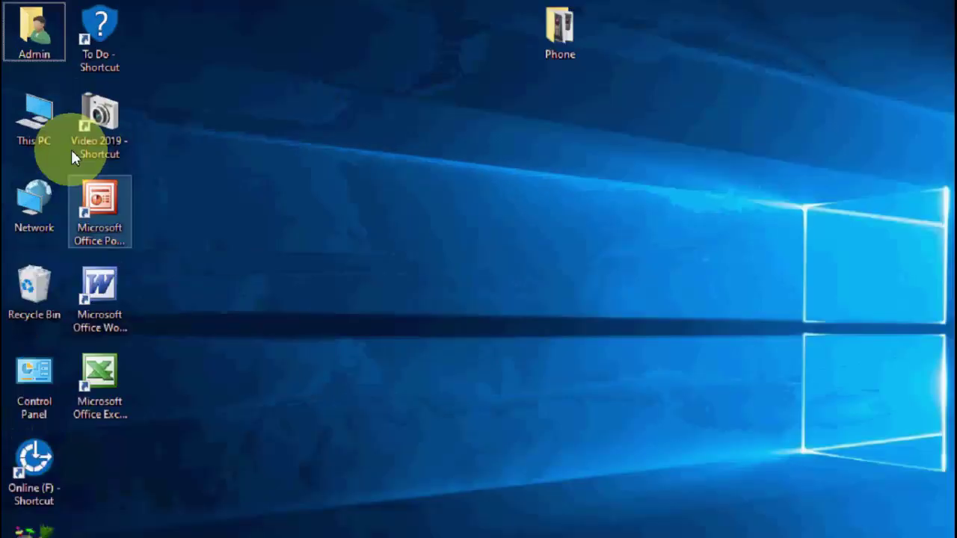
pyautogui.click(31, 104)
pyautogui.rightClick(61, 196)
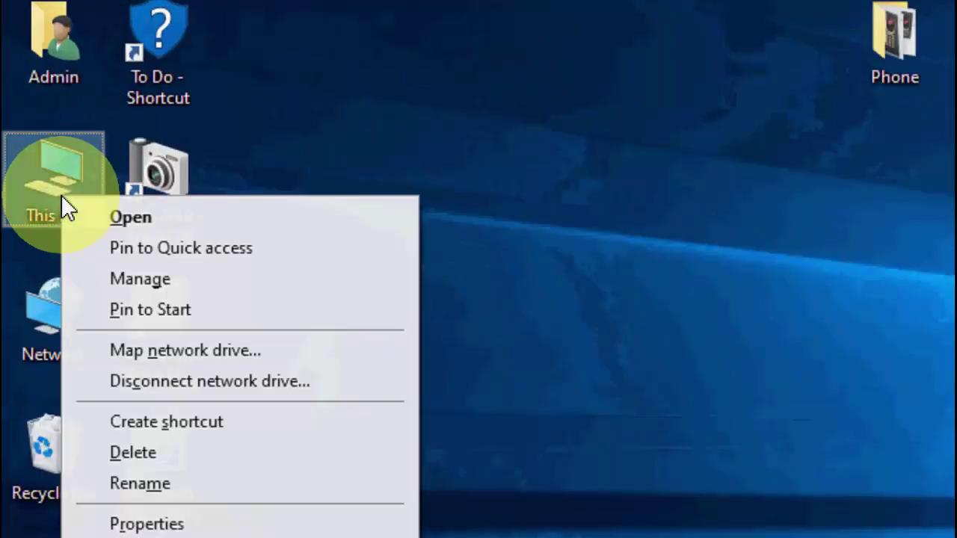
pyautogui.click(290, 284)
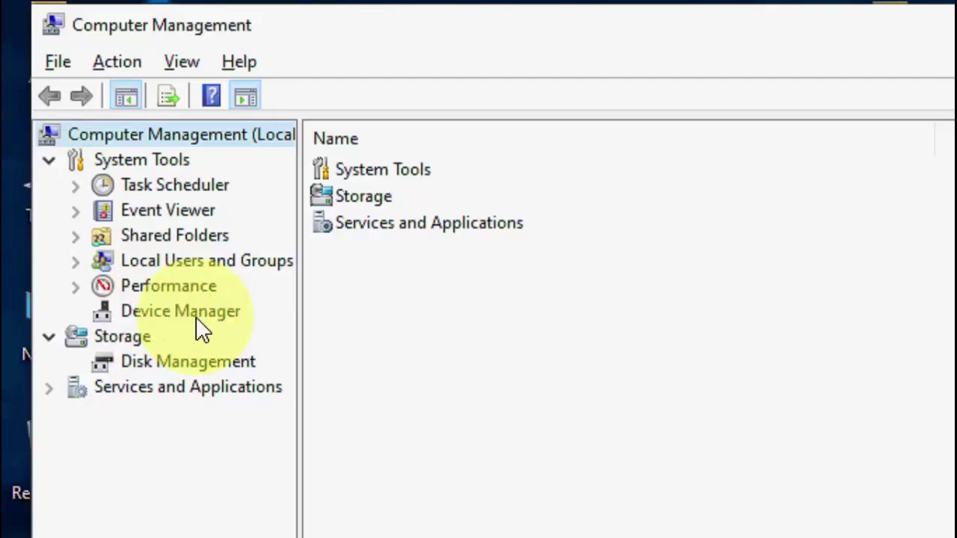
pyautogui.click(194, 314)
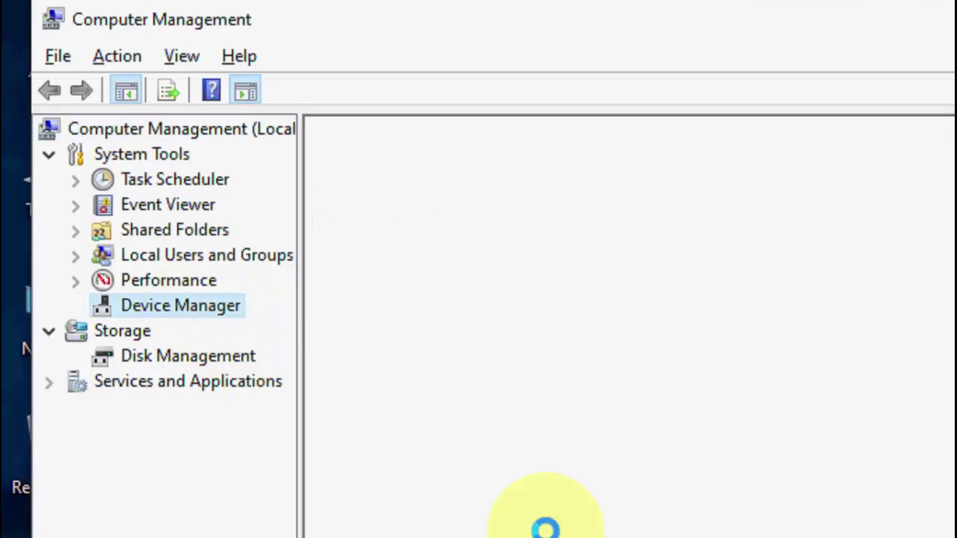
pyautogui.doubleClick(331, 341)
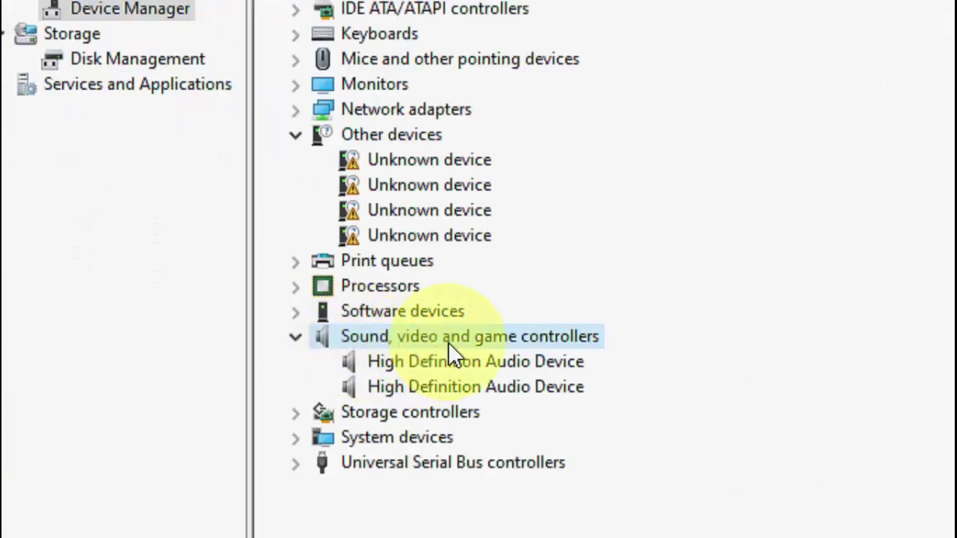
pyautogui.click(468, 364)
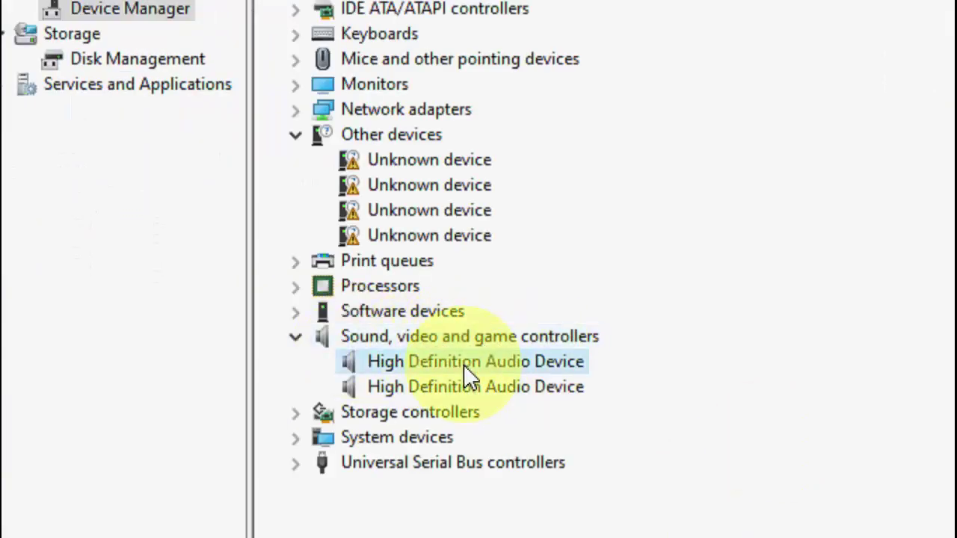
pyautogui.rightClick(425, 364)
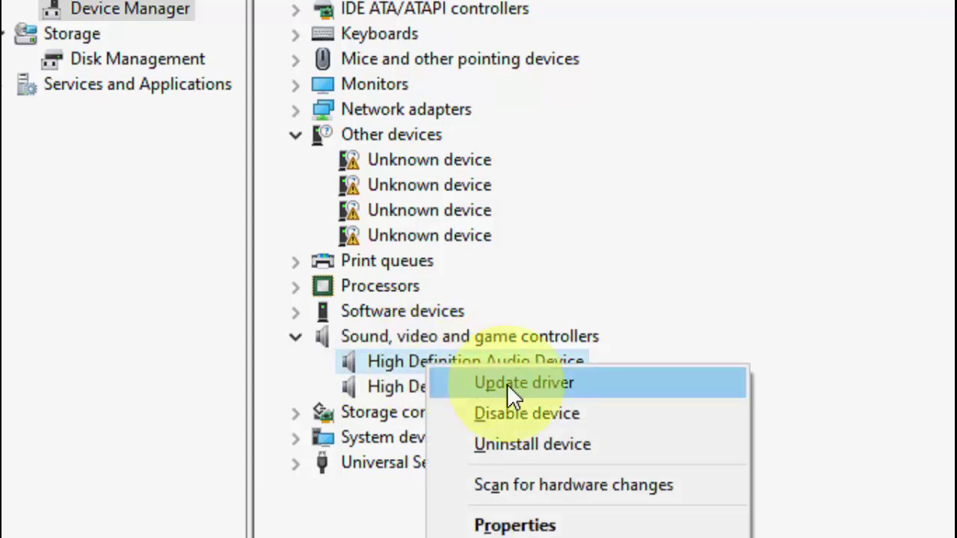
# - Reinstall the High Definition Audio Device driver from the list of drivers on this computer
pyautogui.click(628, 375)
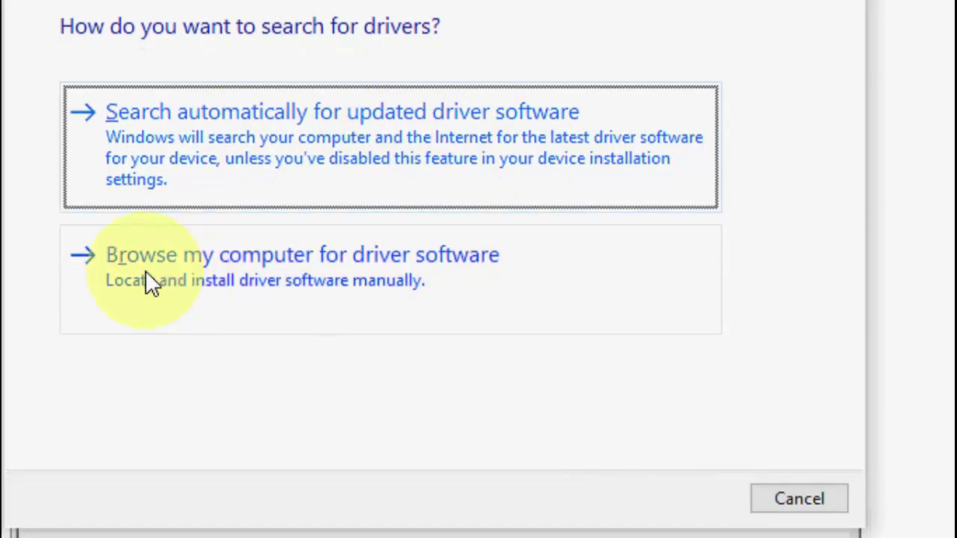
pyautogui.click(238, 283)
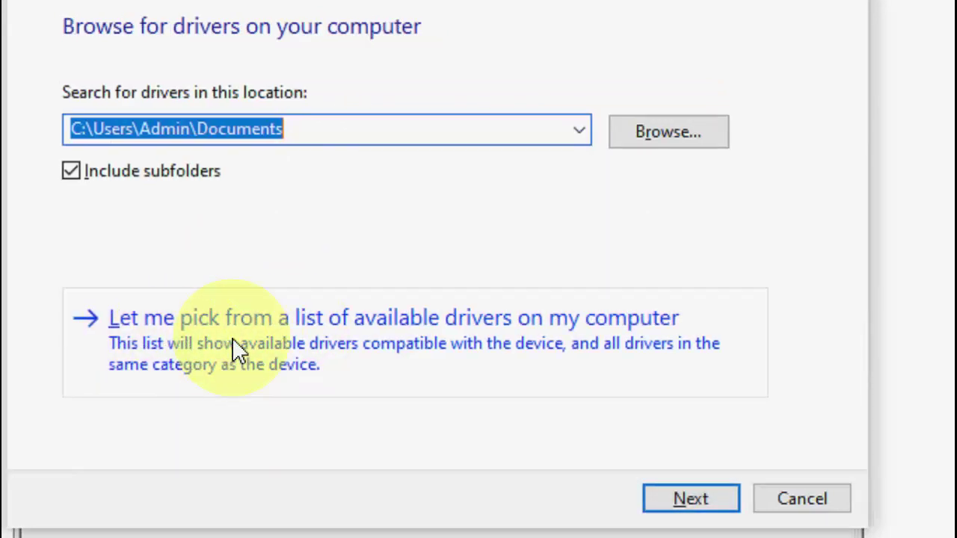
pyautogui.click(305, 335)
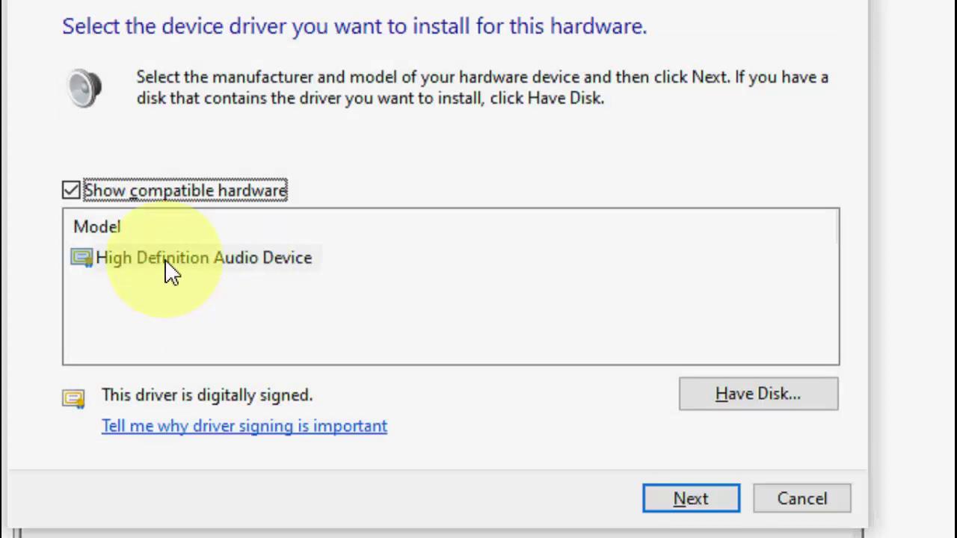
pyautogui.click(168, 262)
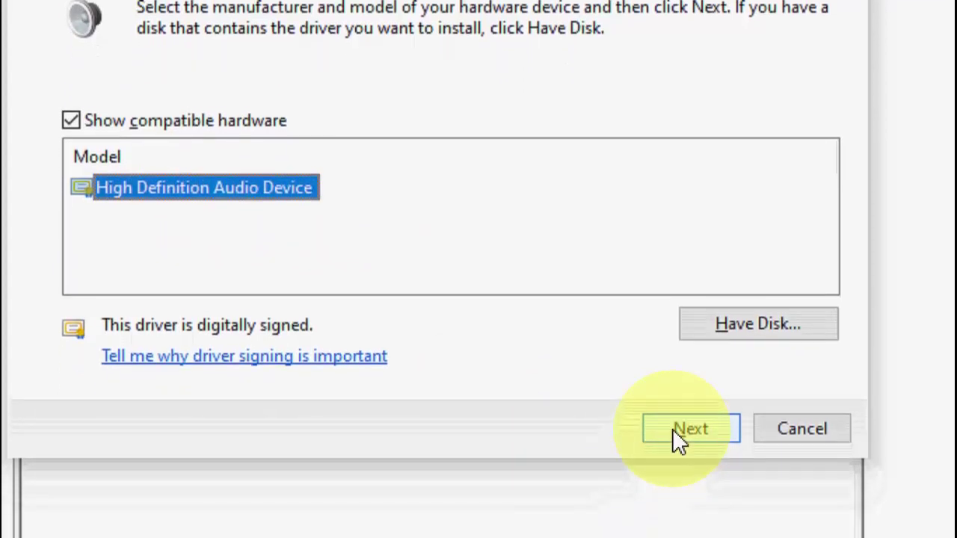
pyautogui.click(676, 400)
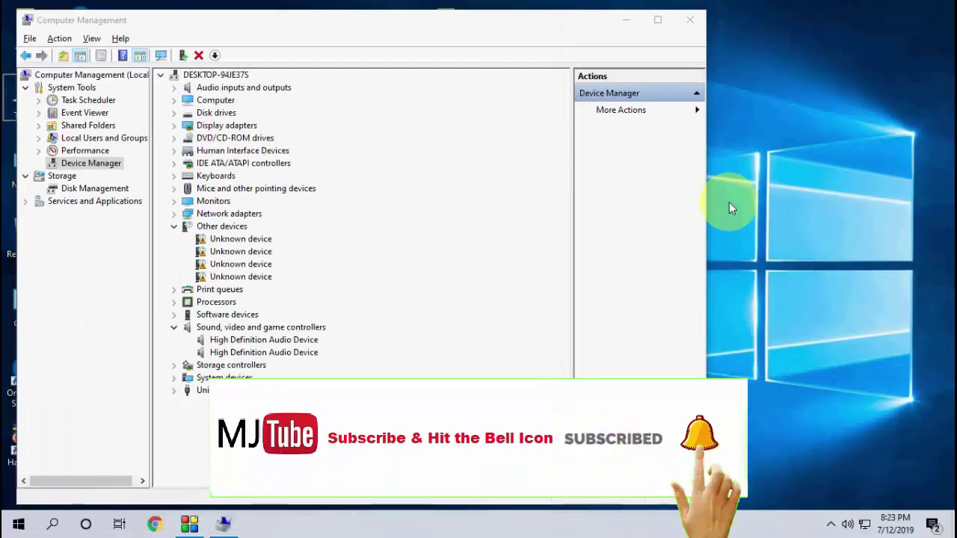
# - Close Computer Management and open Settings > Update & Security > Troubleshoot
pyautogui.click(689, 21)
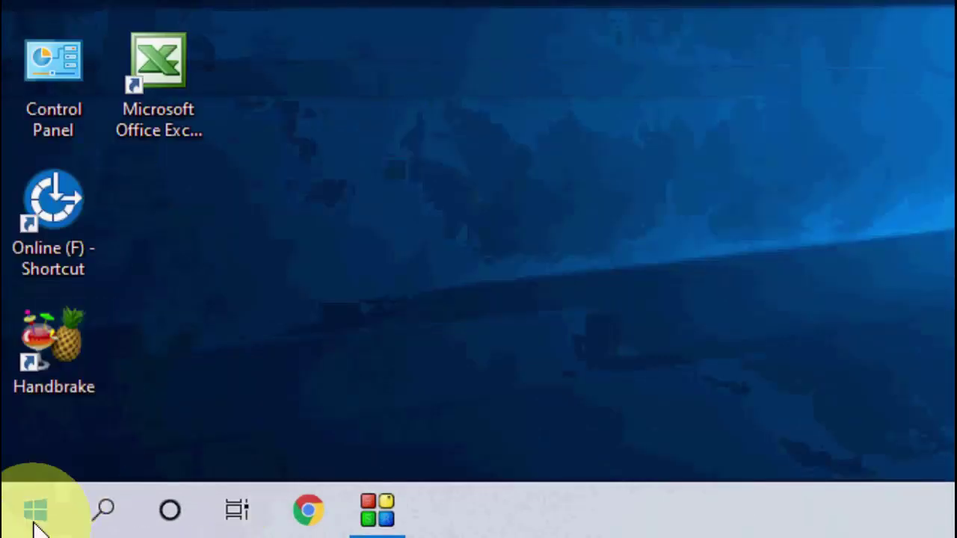
pyautogui.click(19, 524)
pyautogui.click(34, 386)
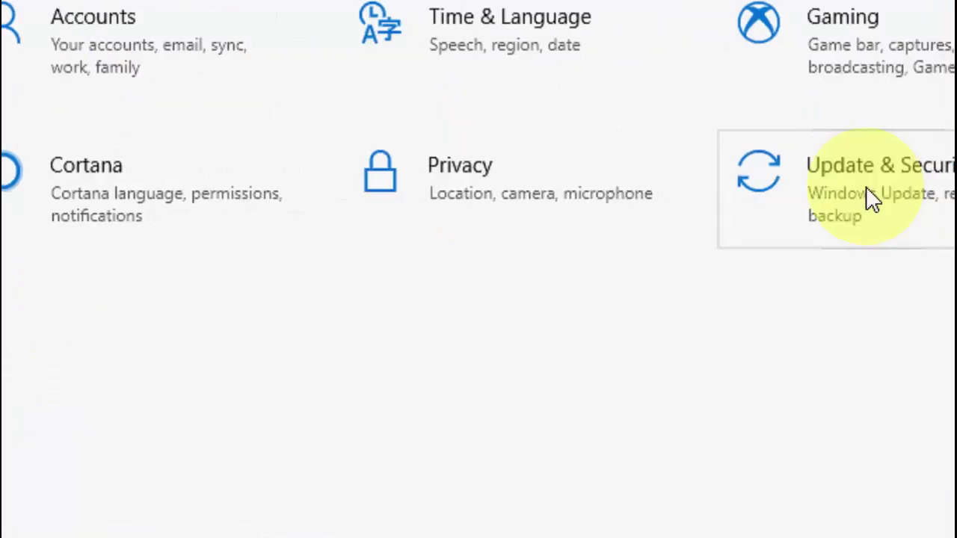
pyautogui.click(867, 198)
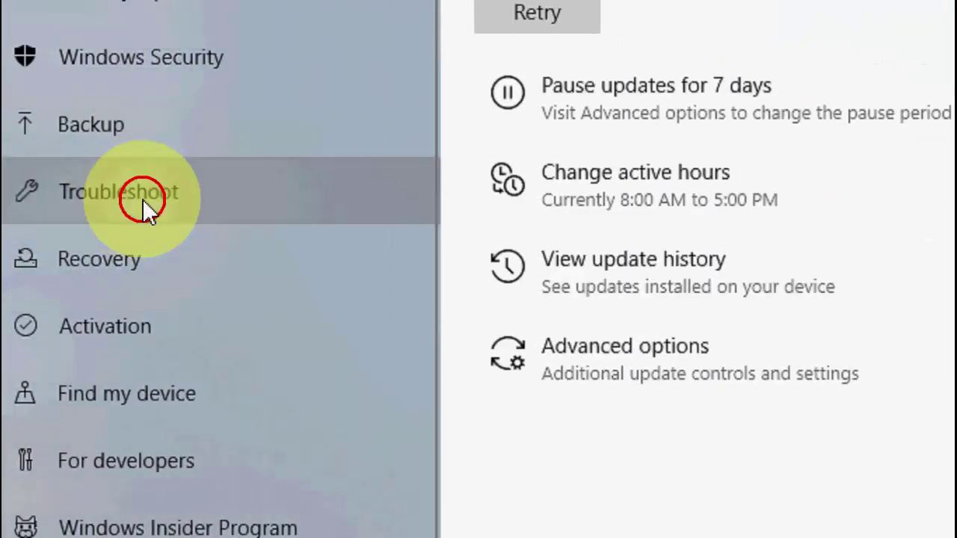
pyautogui.click(142, 199)
# - Expand the Playing Audio troubleshooter and scroll down to the remaining troubleshooters
pyautogui.scroll(-8, 523, 281)
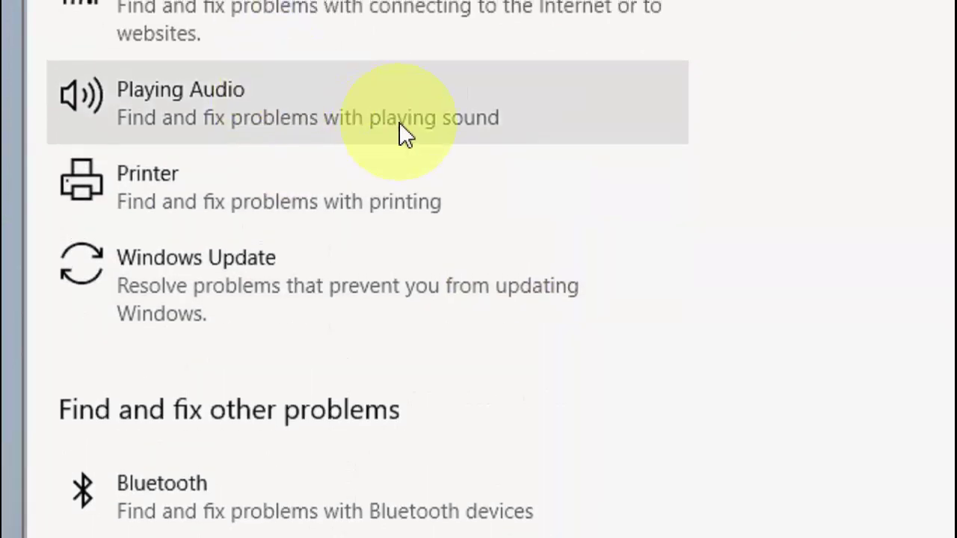
pyautogui.scroll(2, 405, 134)
pyautogui.click(226, 142)
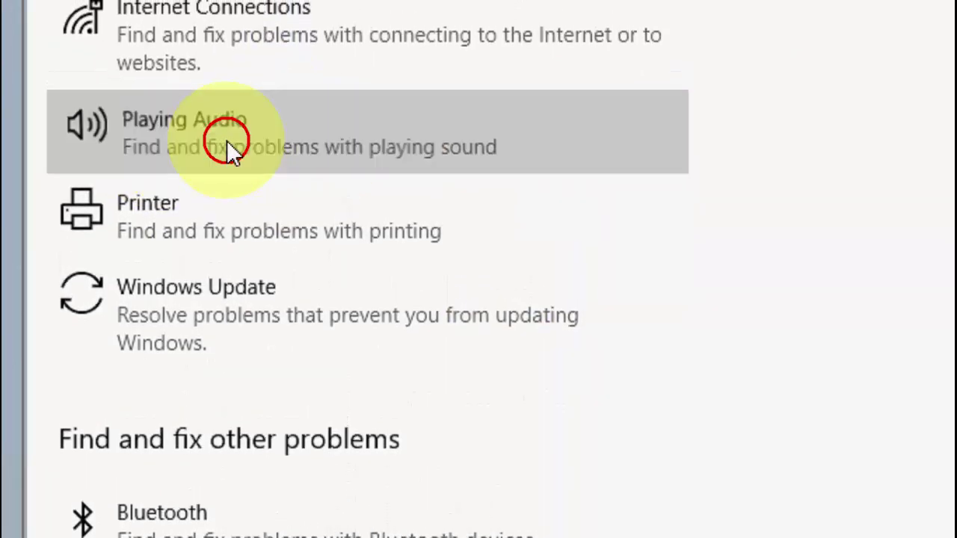
pyautogui.click(773, 224)
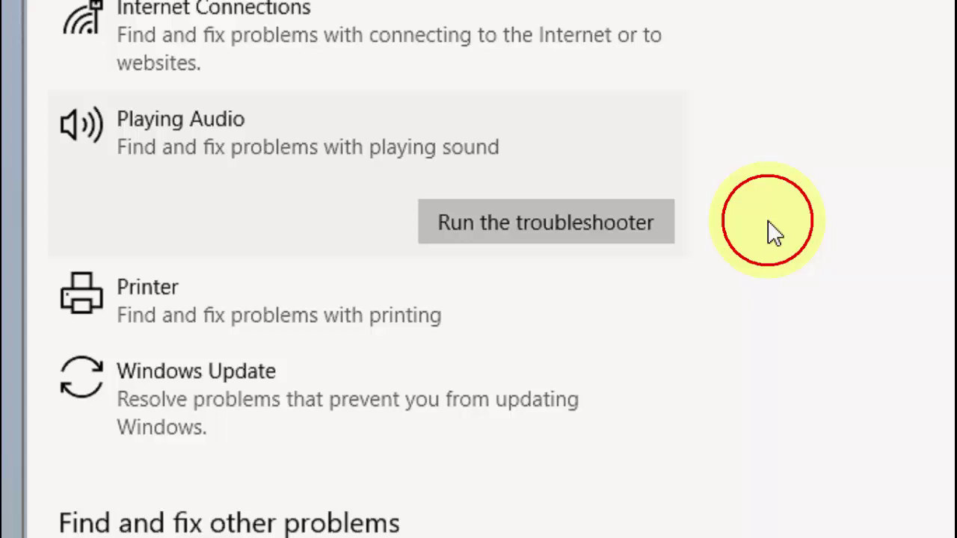
pyautogui.scroll(-2, 674, 376)
pyautogui.scroll(-2, 672, 375)
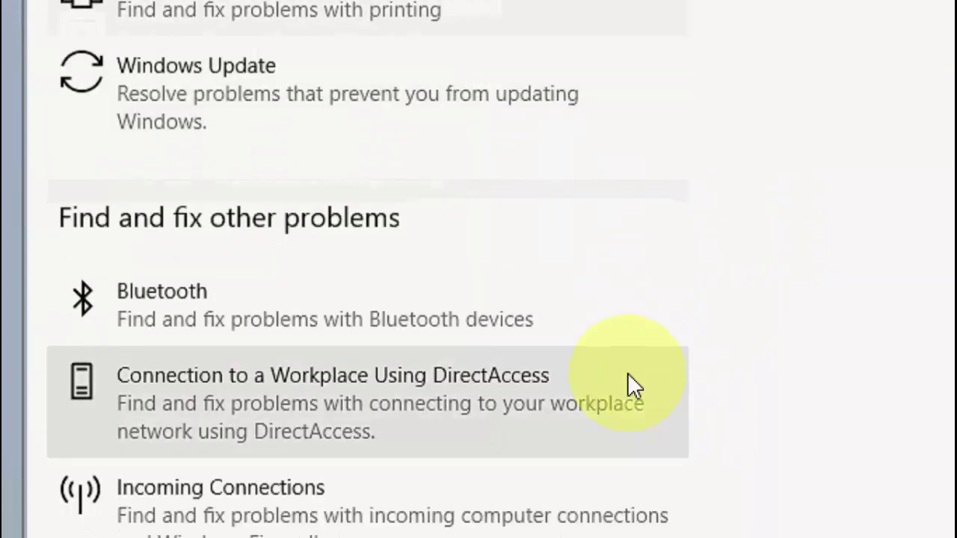
pyautogui.scroll(-3, 627, 373)
pyautogui.scroll(-2, 493, 353)
pyautogui.scroll(-3, 493, 353)
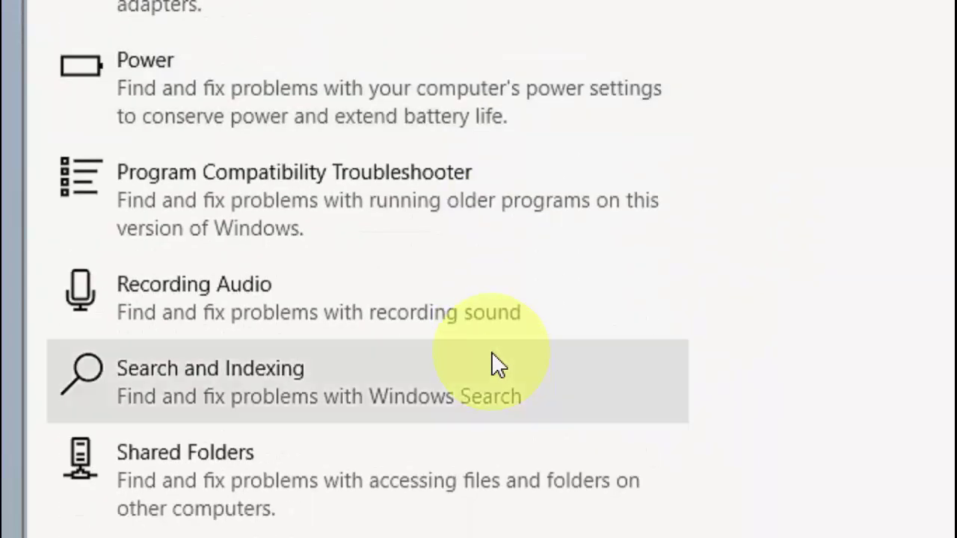
# - Expand Recording Audio and run its troubleshooter
pyautogui.click(203, 306)
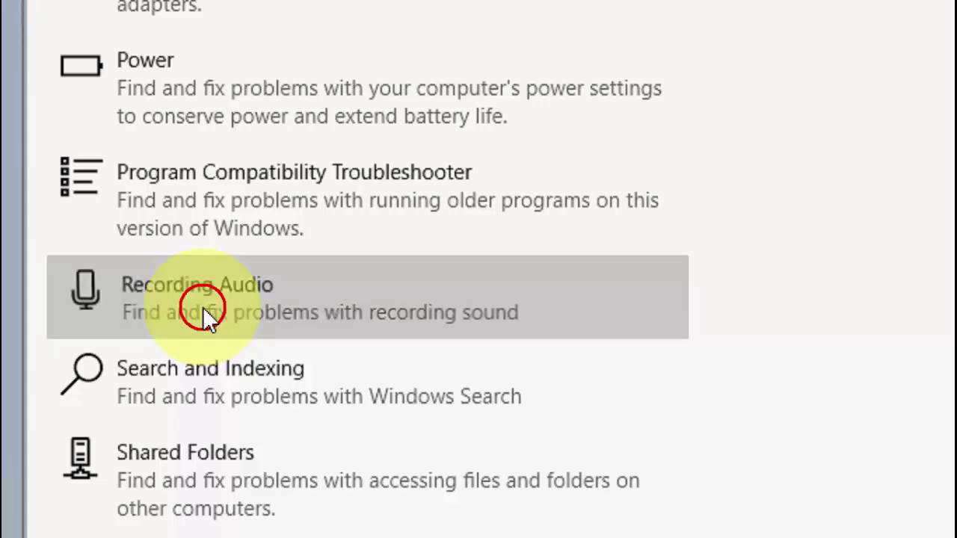
pyautogui.click(465, 389)
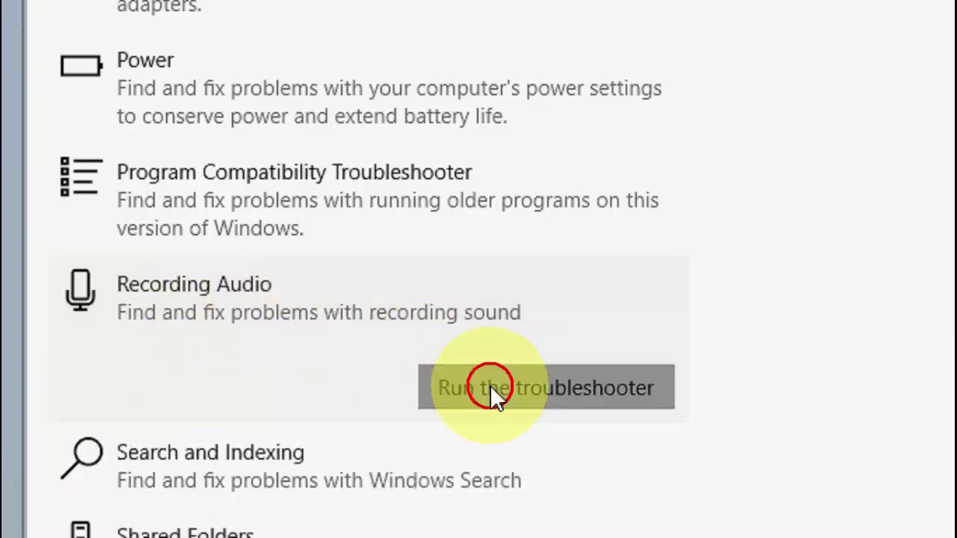